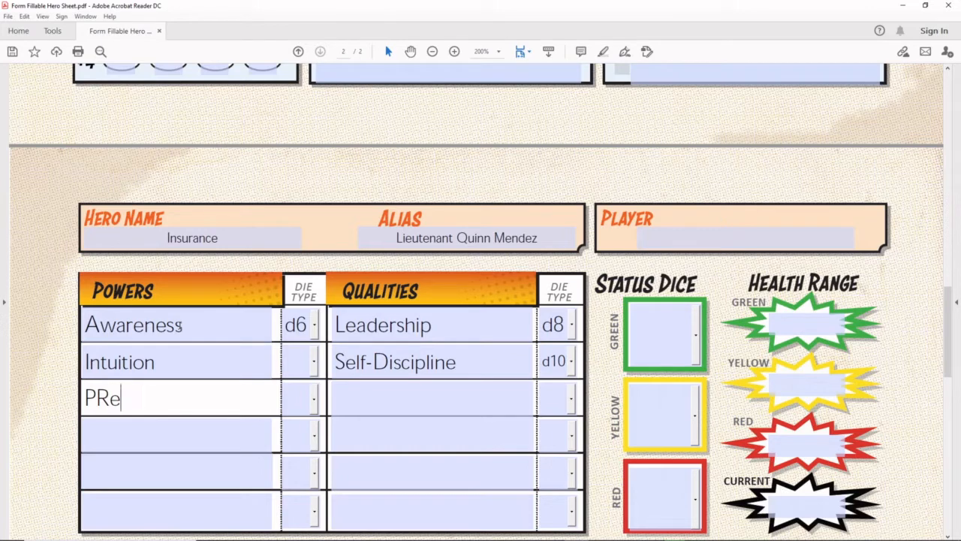
# Step: Complete the third power's name as Precognition and set its die type to d10
pyautogui.write('recognition')
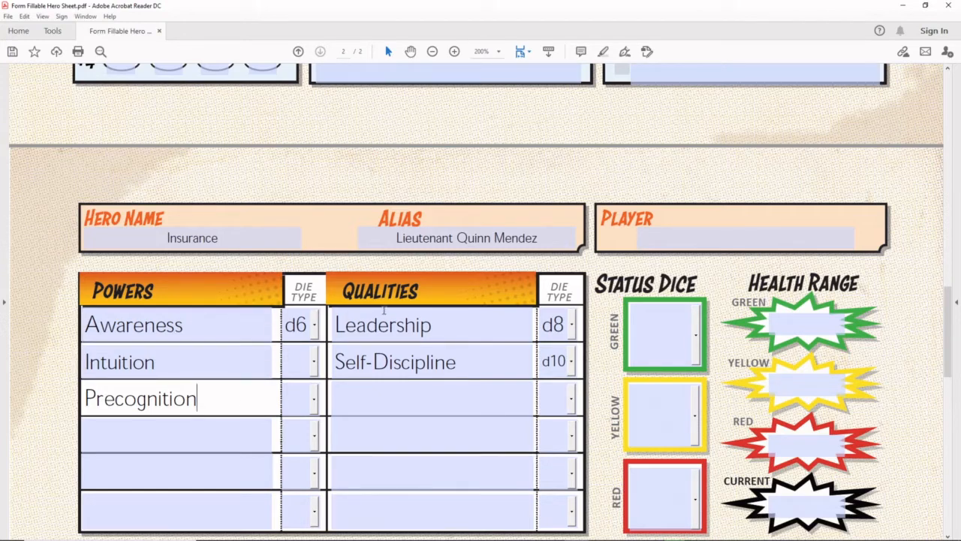
pyautogui.click(314, 398)
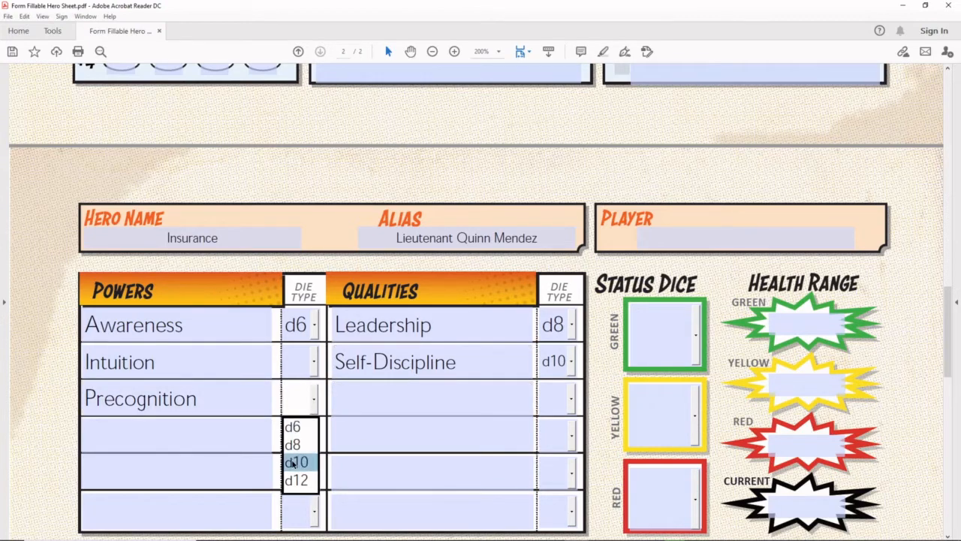
pyautogui.click(292, 461)
# Step: Set the die types of the Awareness and Intuition powers to d8
pyautogui.click(313, 323)
pyautogui.click(297, 369)
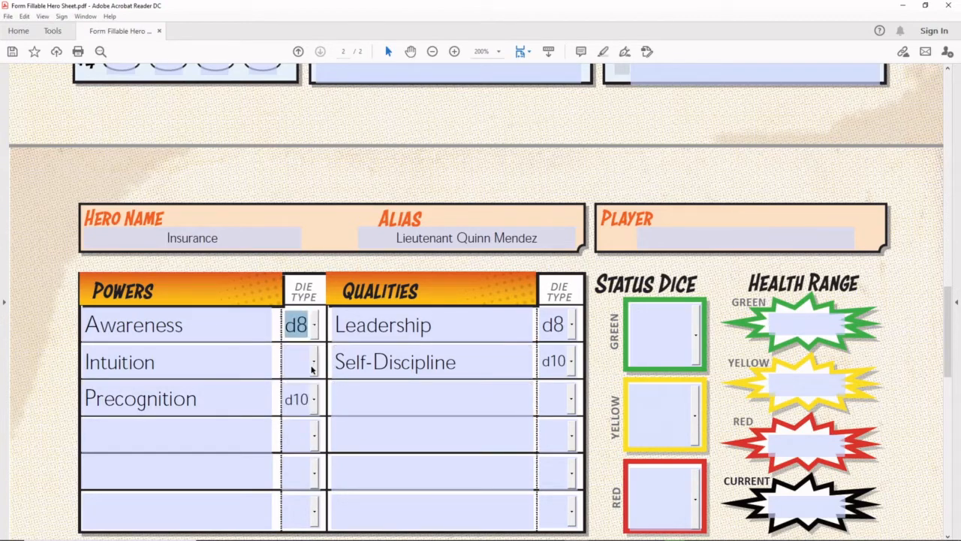
pyautogui.click(314, 362)
pyautogui.click(296, 405)
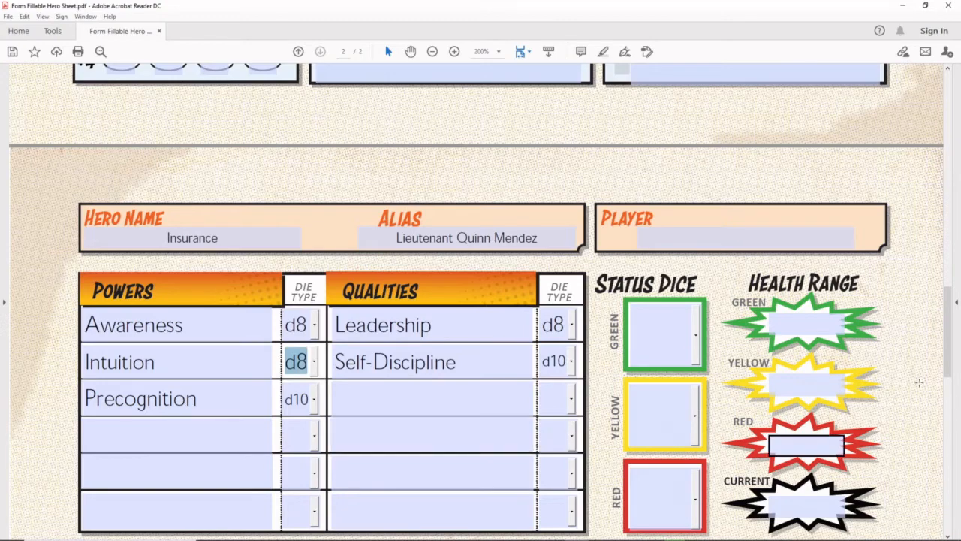
pyautogui.click(931, 262)
pyautogui.click(932, 262)
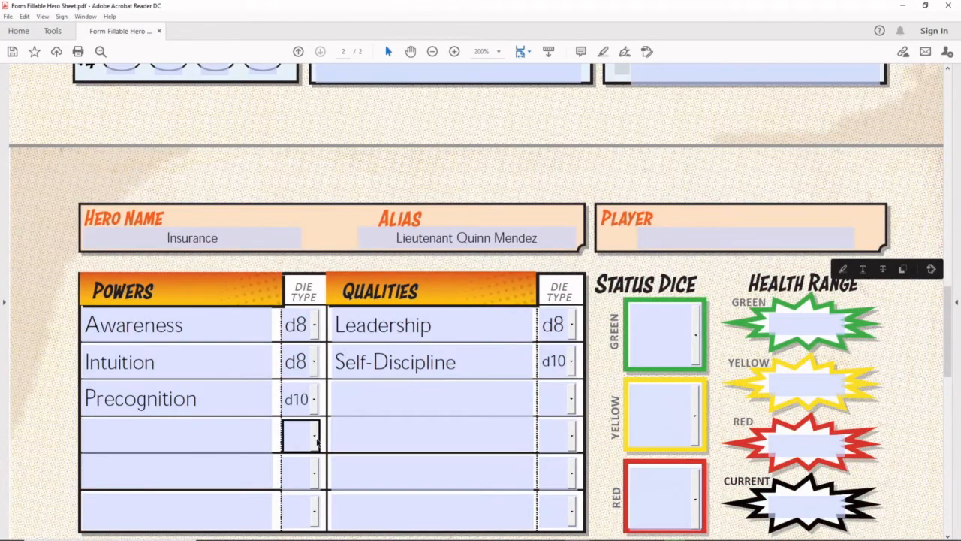
pyautogui.click(154, 407)
# Step: Name the first Yellow Zone ability "Know Your Enemies" and set its type to A
pyautogui.scroll(-5, 154, 407)
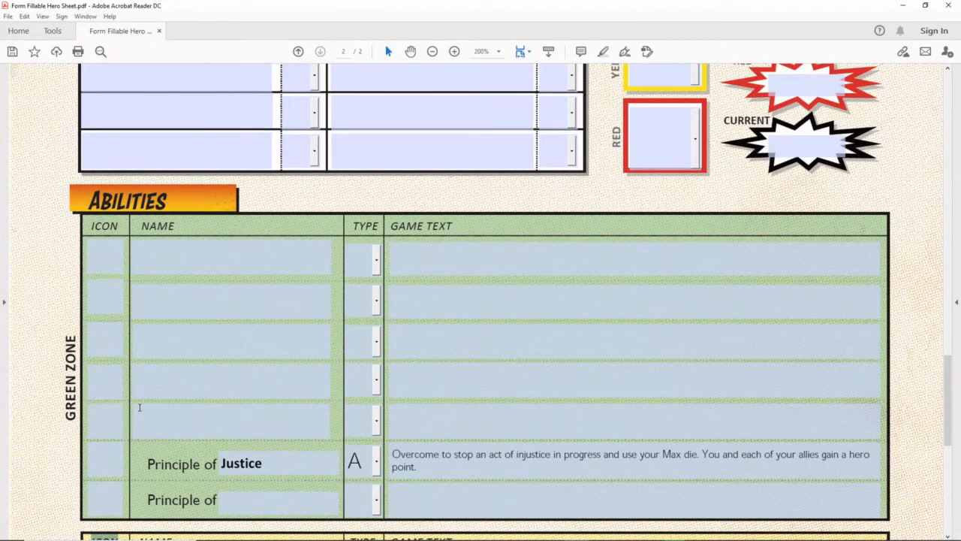
pyautogui.scroll(-4, 139, 406)
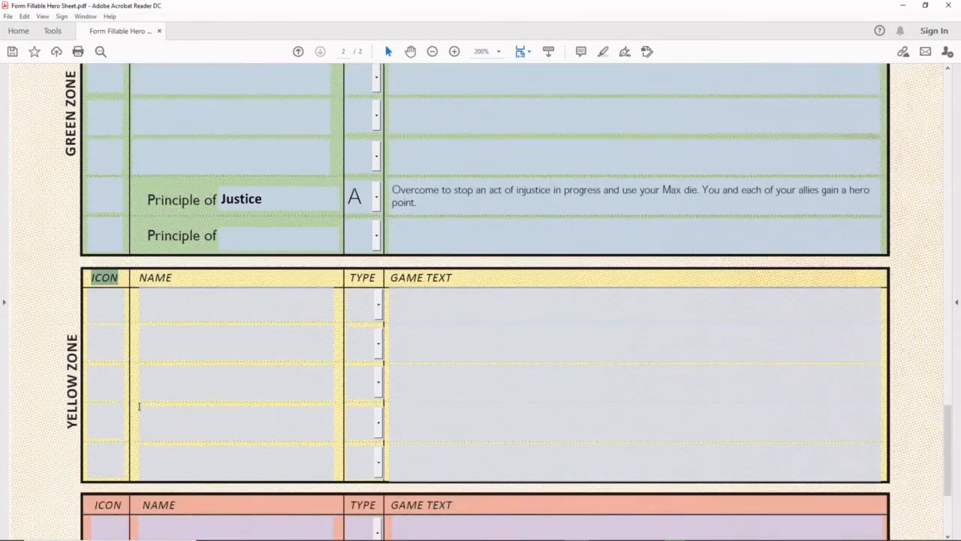
pyautogui.click(184, 305)
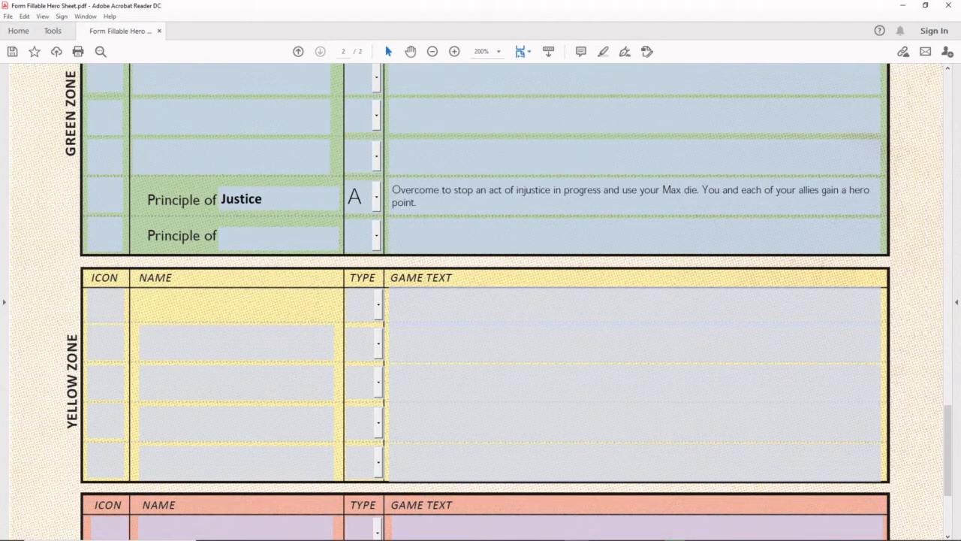
pyautogui.write('Knio')
pyautogui.write('w')
pyautogui.press('BackSpace')
pyautogui.press('BackSpace')
pyautogui.press('BackSpace')
pyautogui.write('ow Your ')
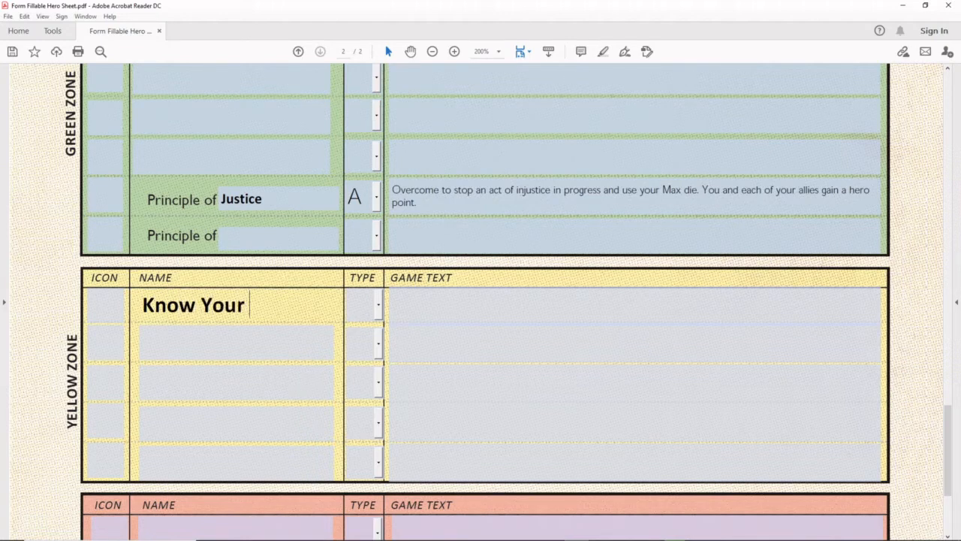
pyautogui.write('Enemies')
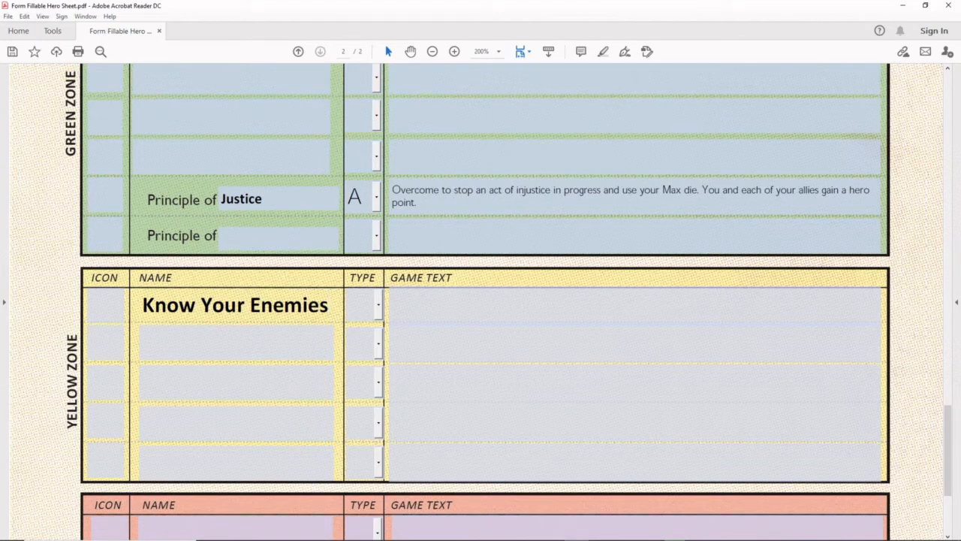
pyautogui.press('Tab')
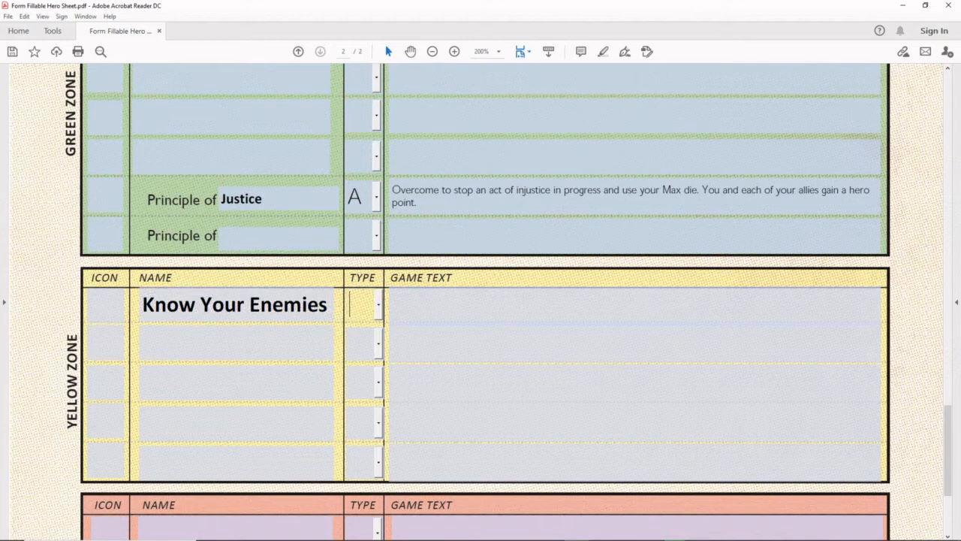
pyautogui.write('A')
pyautogui.press('Tab')
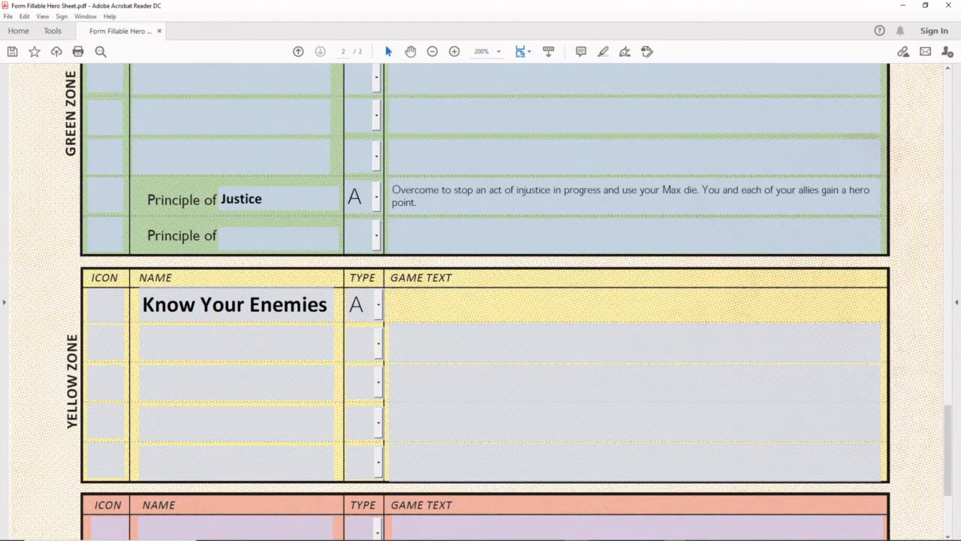
# Step: Enter the game text for Know Your Enemies: "Hinder any number of nearby targets using Precognition. Use your Max die."
pyautogui.write('Hinder any number')
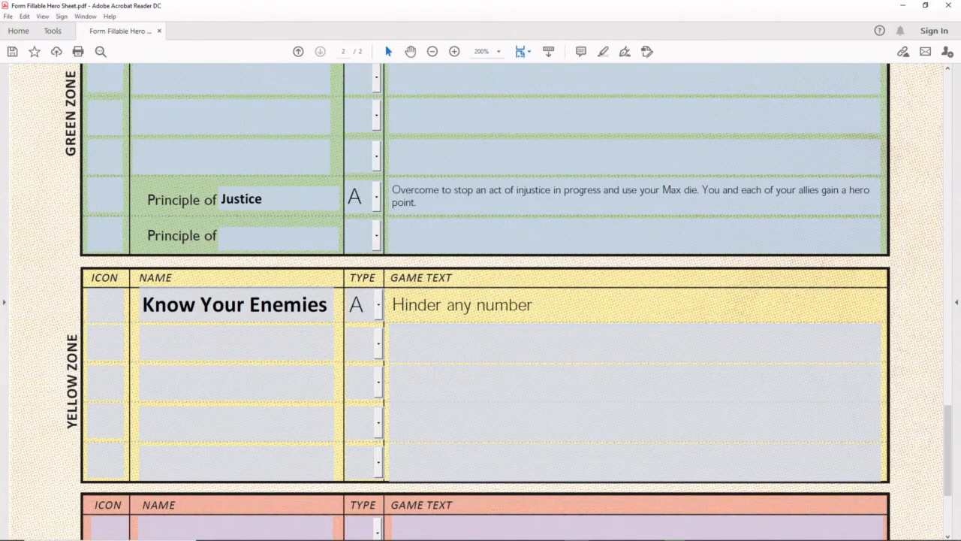
pyautogui.write(' of nearby ta')
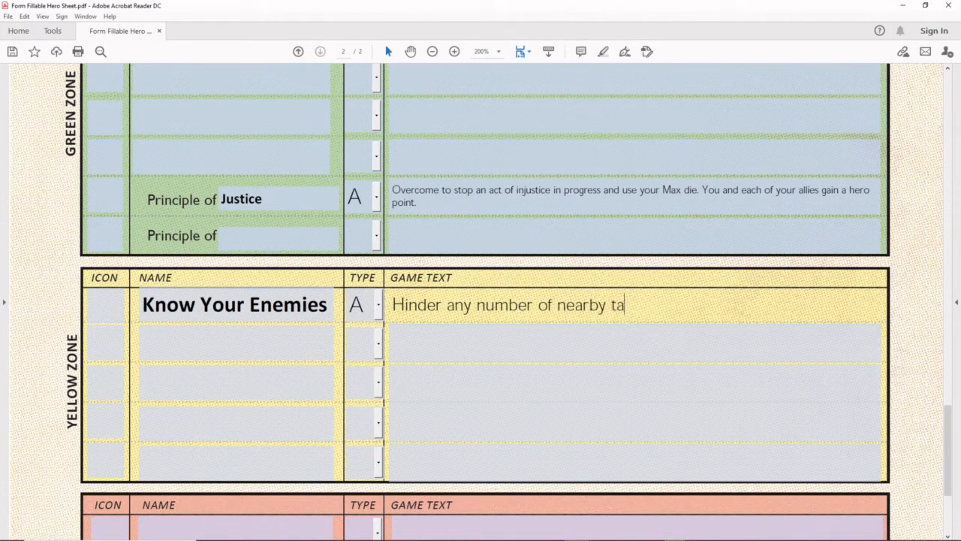
pyautogui.write('rgets using ')
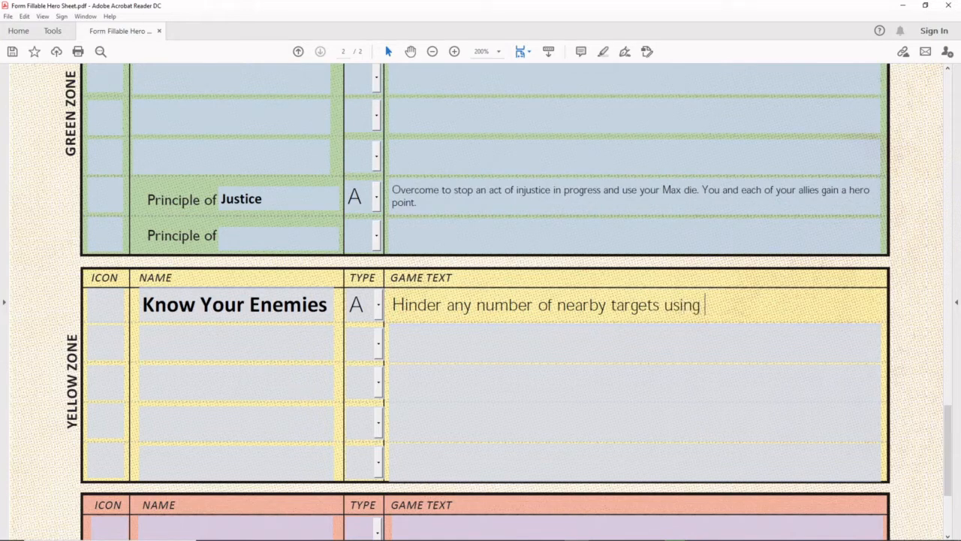
pyautogui.write('Precognition. ')
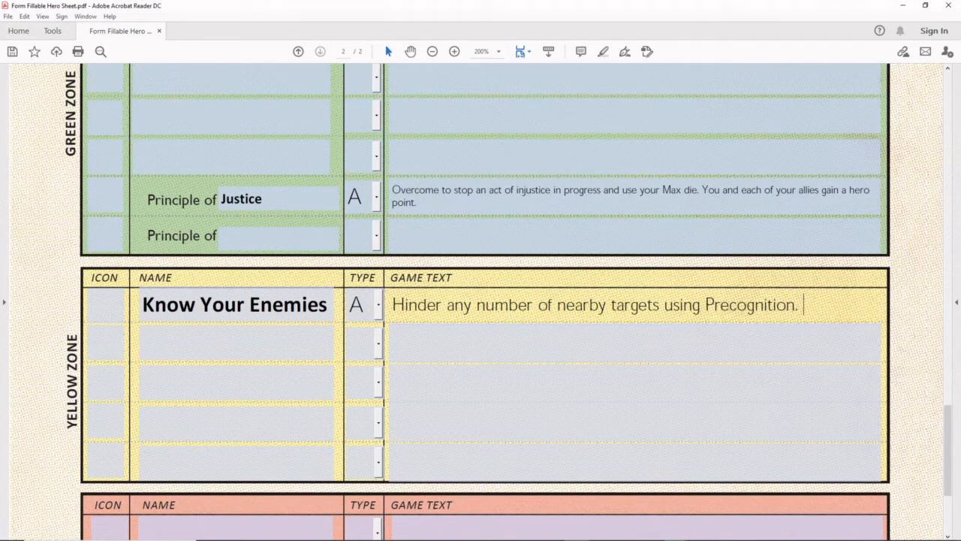
pyautogui.write('Use your Max')
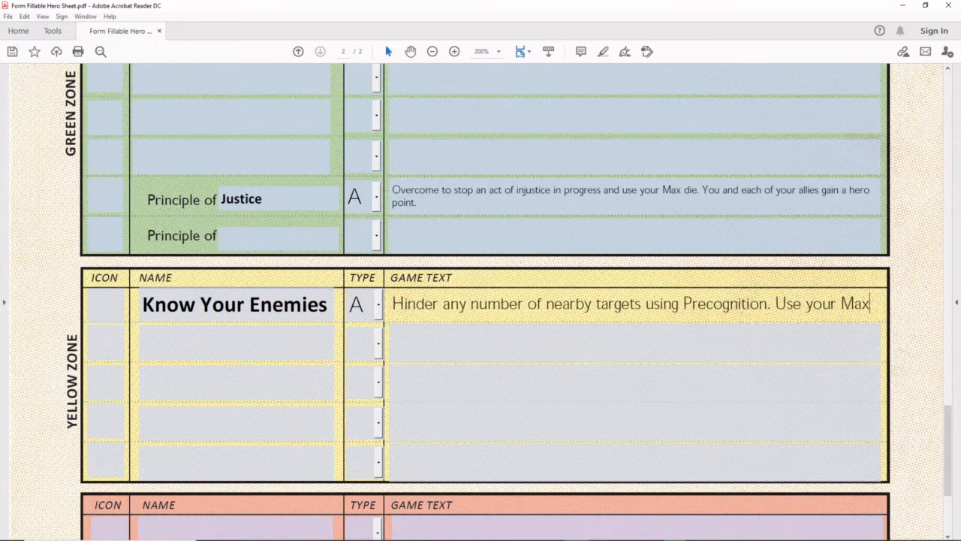
pyautogui.write(' die.')
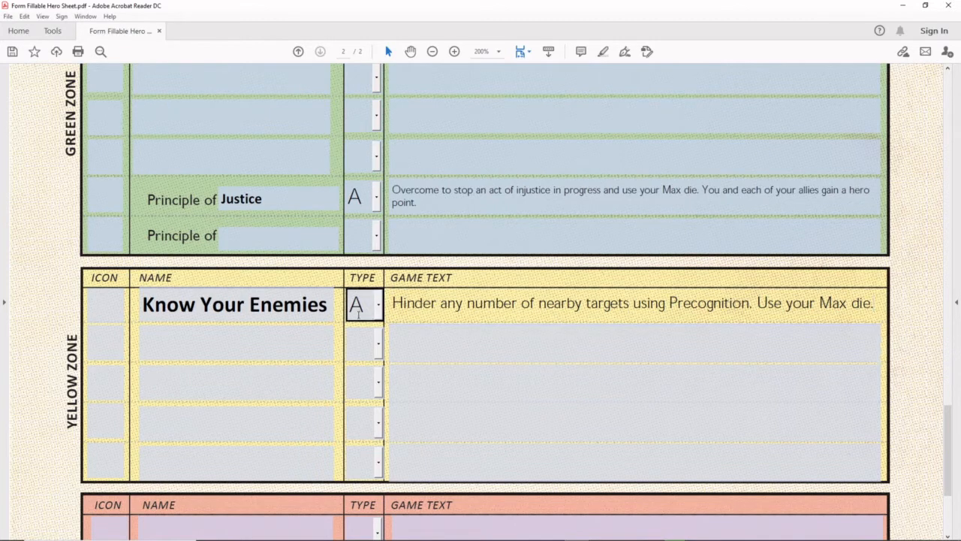
# Step: Name the second Yellow Zone ability "Make it Cost" and set its type to R
pyautogui.click(295, 336)
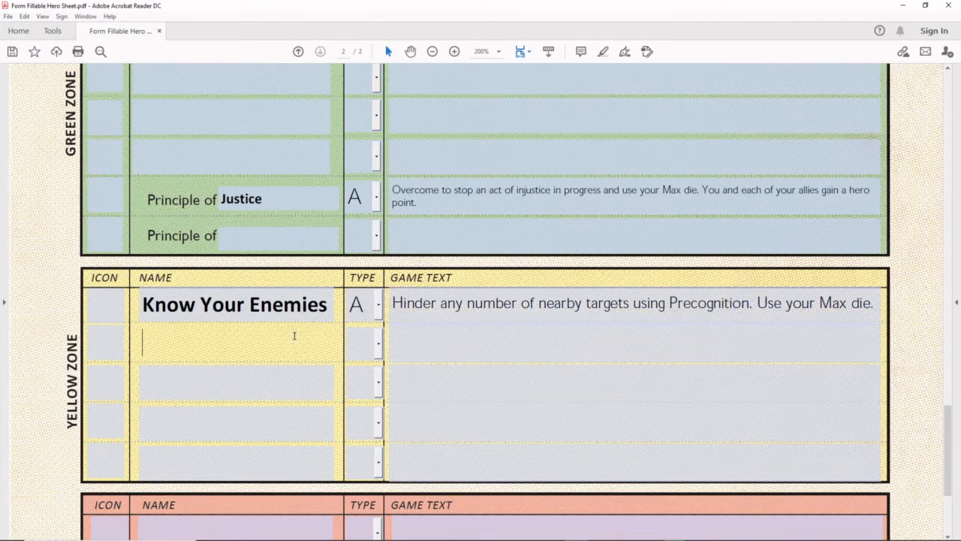
pyautogui.write('Mak')
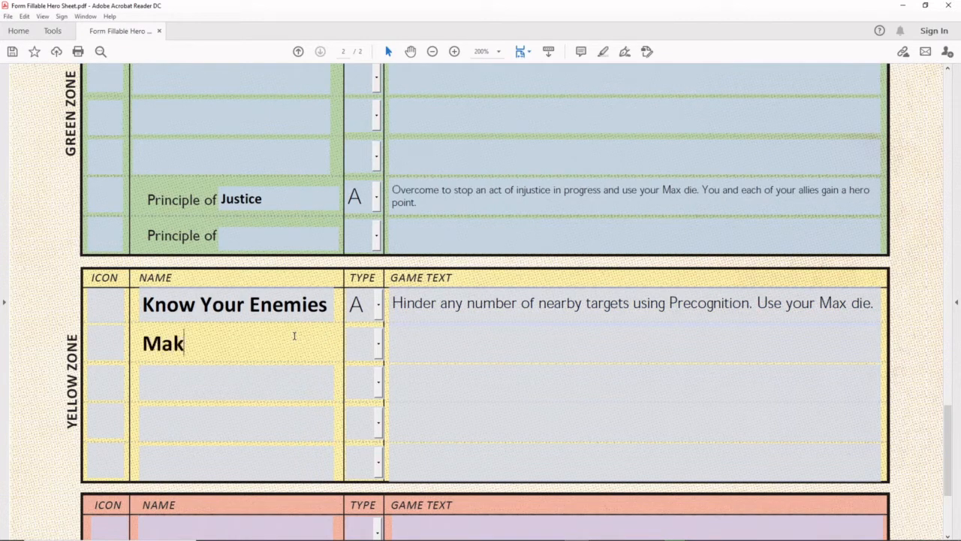
pyautogui.write('e it Cost')
pyautogui.press('Tab')
pyautogui.write('A')
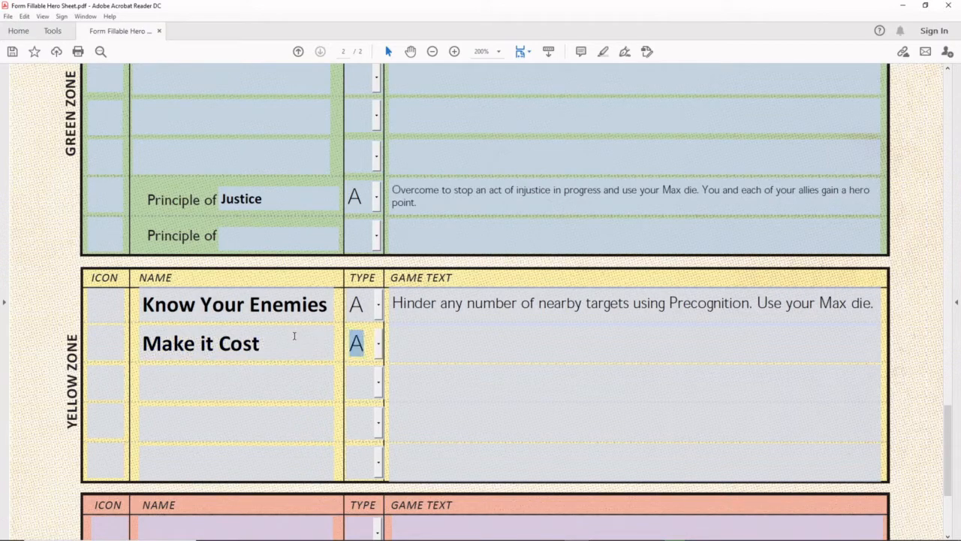
pyautogui.press('BackSpace')
pyautogui.write('R')
pyautogui.press('Tab')
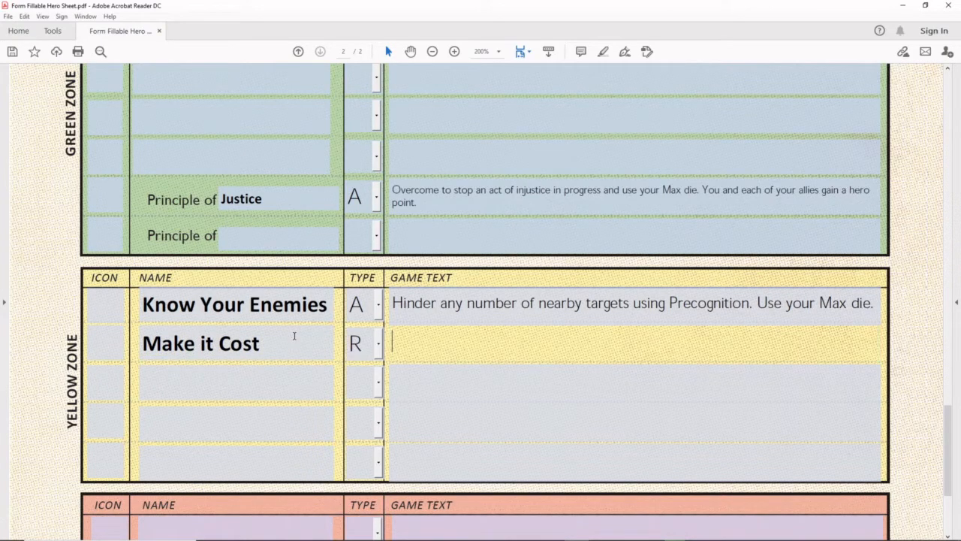
# Step: Enter the Make it Cost game text: "When your personal zone changes, Attack all close enemy targets by rolling your single Intuition die."
pyautogui.write('When your personal z')
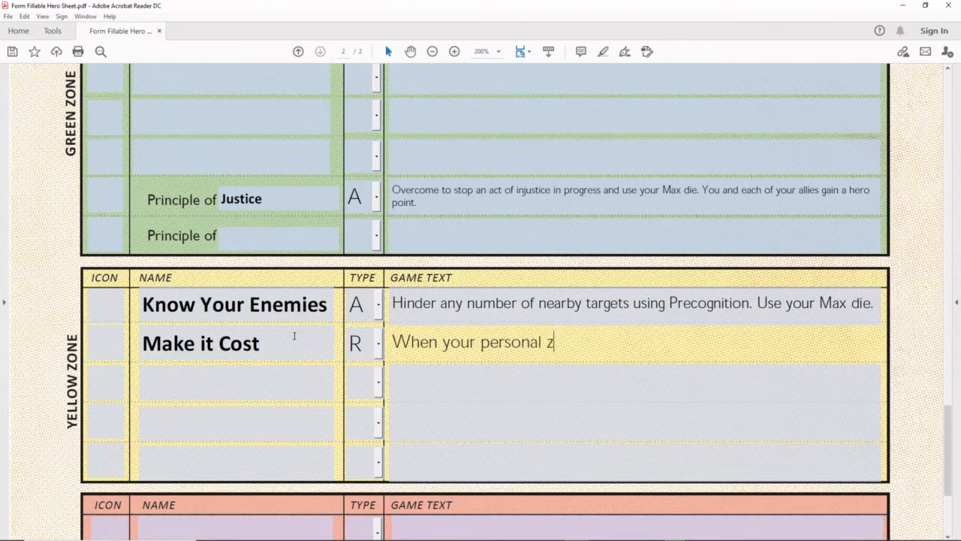
pyautogui.write('one changes')
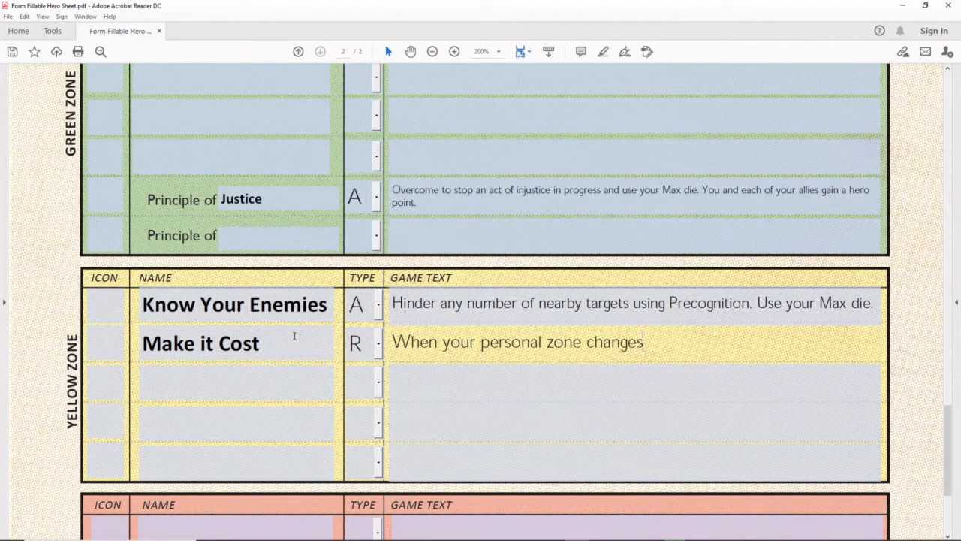
pyautogui.write(', attack a')
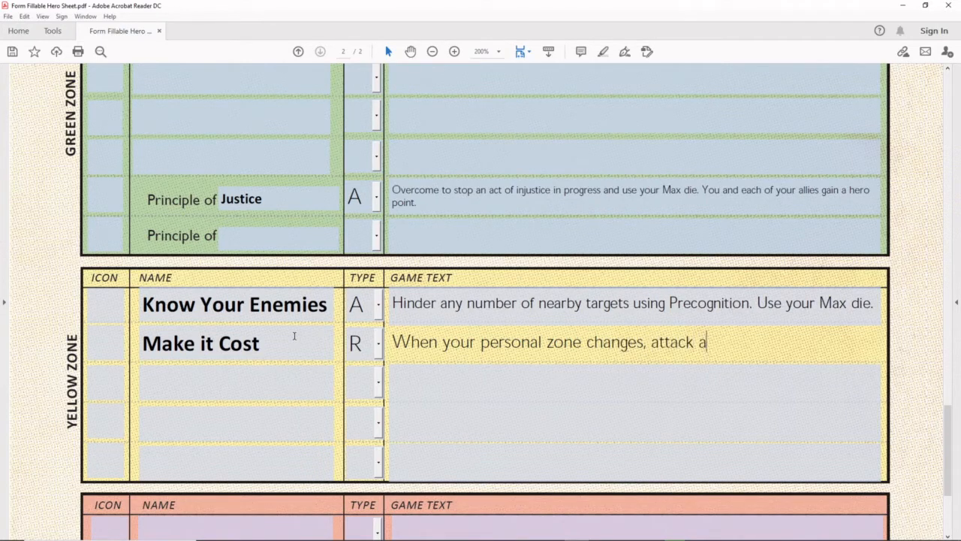
pyautogui.press('BackSpace')
pyautogui.press('BackSpace')
pyautogui.press('BackSpace')
pyautogui.press('BackSpace')
pyautogui.press('BackSpace')
pyautogui.press('BackSpace')
pyautogui.press('BackSpace')
pyautogui.press('BackSpace')
pyautogui.write('Attack all clos')
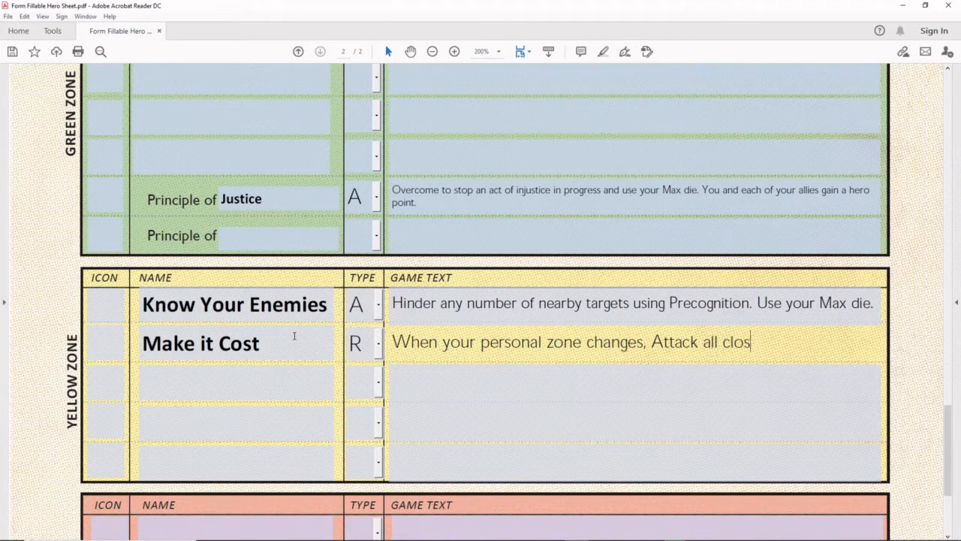
pyautogui.write('e enemies')
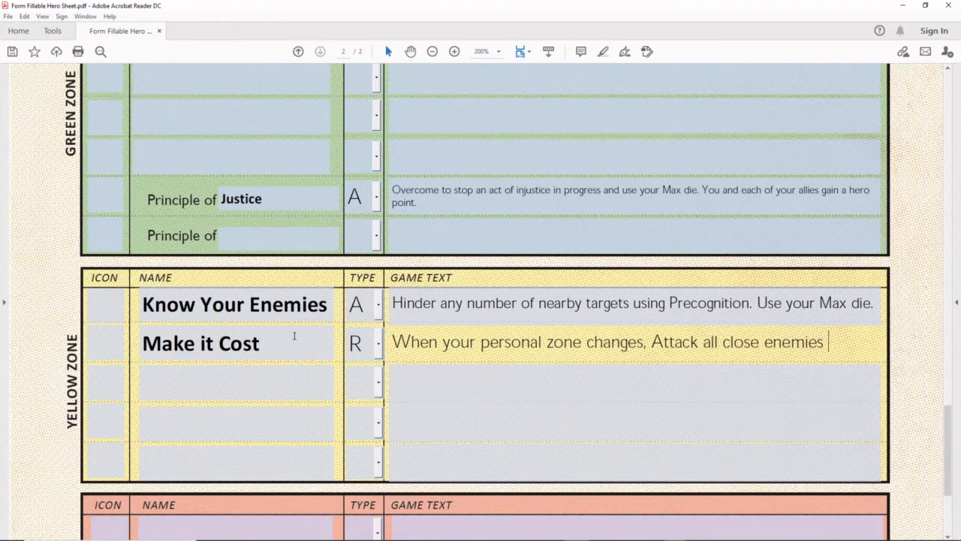
pyautogui.press('BackSpace')
pyautogui.press('BackSpace')
pyautogui.press('BackSpace')
pyautogui.press('BackSpace')
pyautogui.write('y targets')
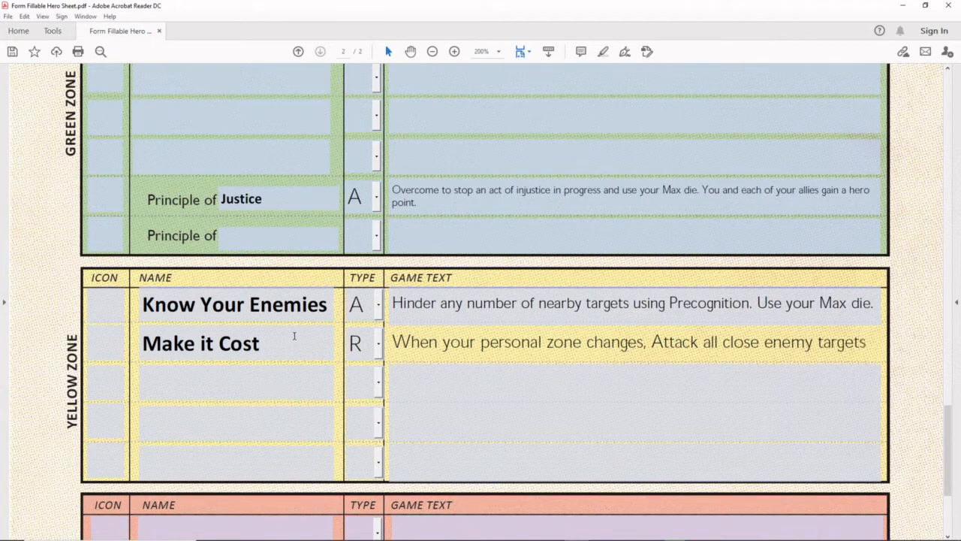
pyautogui.write(' by rol')
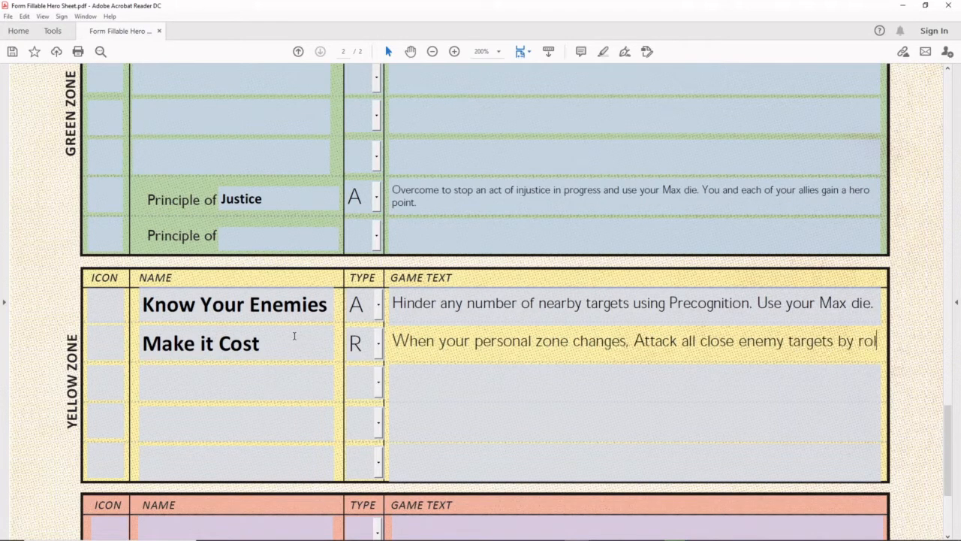
pyautogui.write('ling your single')
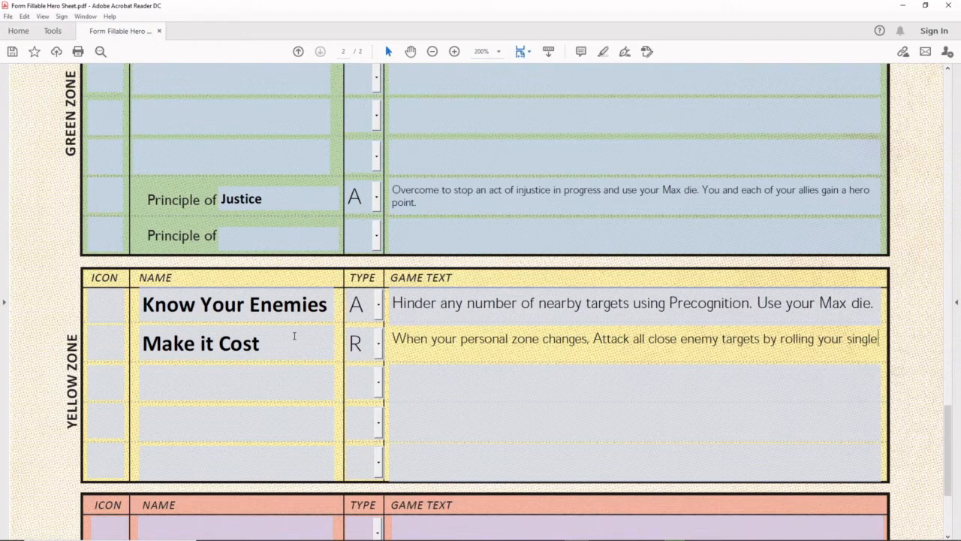
pyautogui.write('Intui')
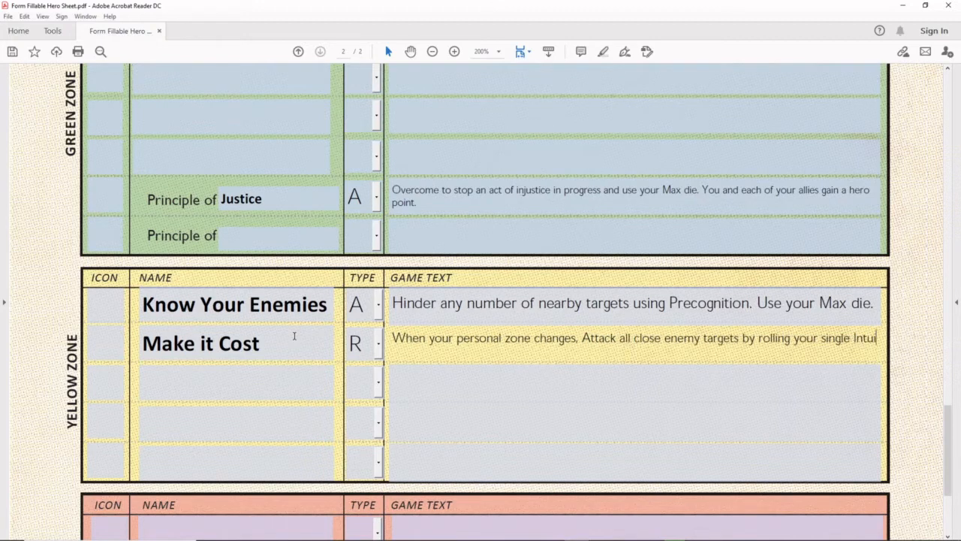
pyautogui.write('tio')
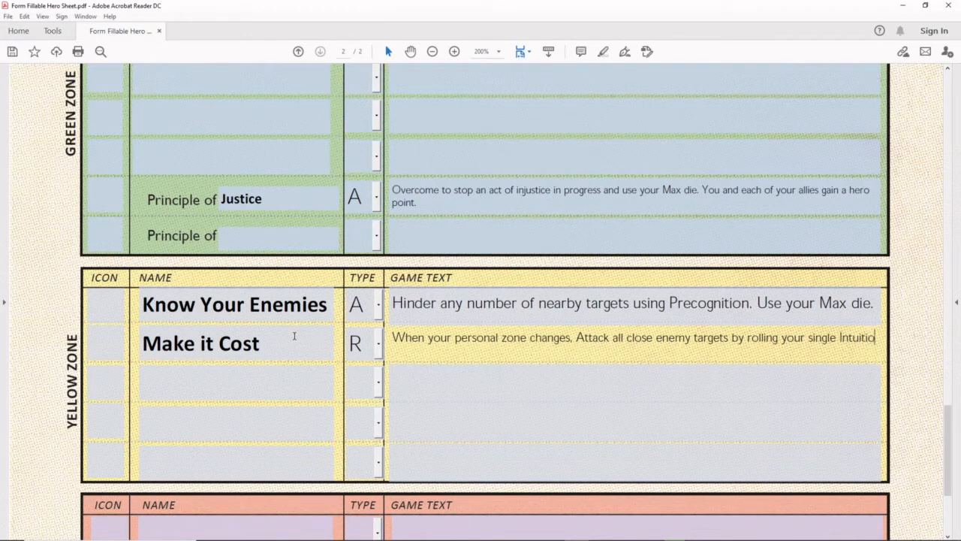
pyautogui.write('n die.')
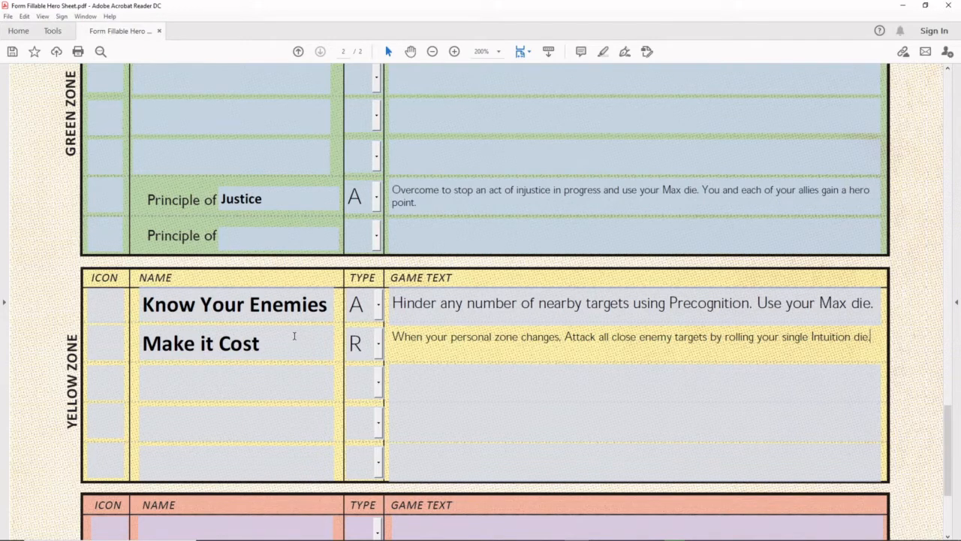
# Step: Name the first Green Zone ability "Open Book"
pyautogui.scroll(3, 282, 368)
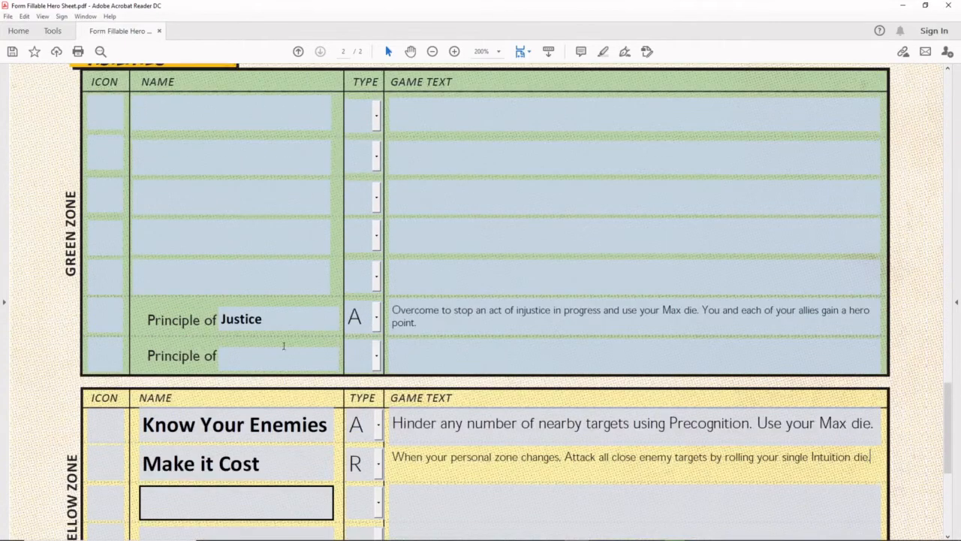
pyautogui.click(270, 114)
pyautogui.write('Opw')
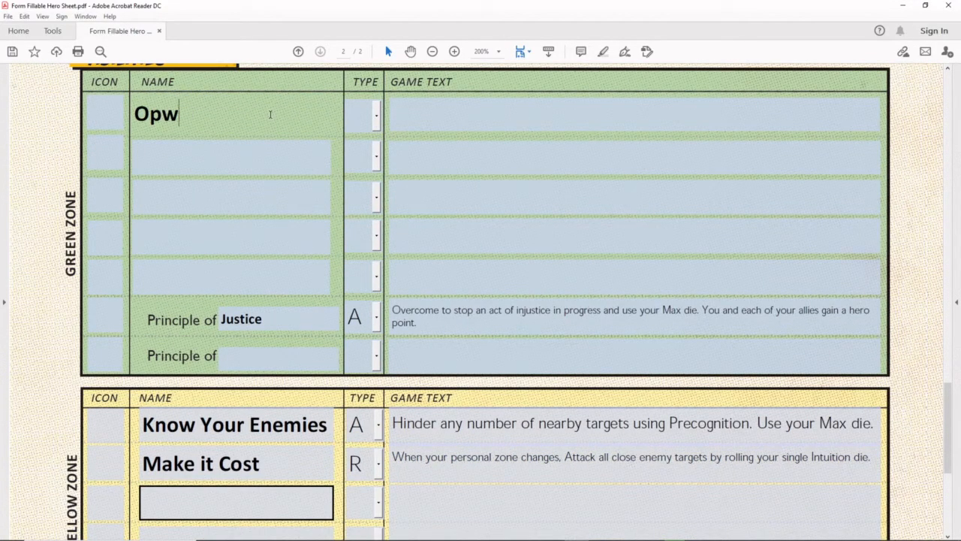
pyautogui.press('BackSpace')
pyautogui.write('en Book')
pyautogui.press('Tab')
# Step: Replace the first Green Zone ability's name with the opening word "Know"
pyautogui.hotkey('shift', 'Tab')
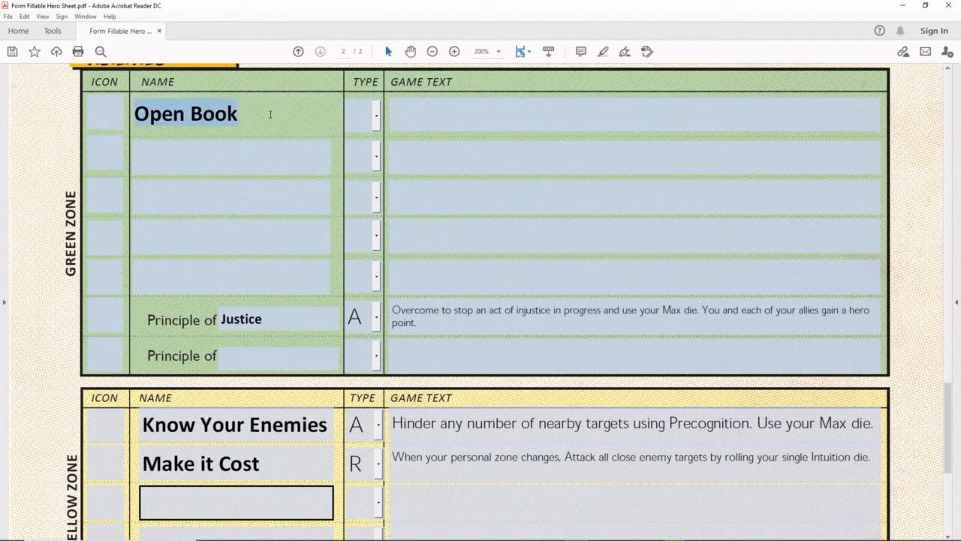
pyautogui.press('BackSpace')
pyautogui.write('Know')
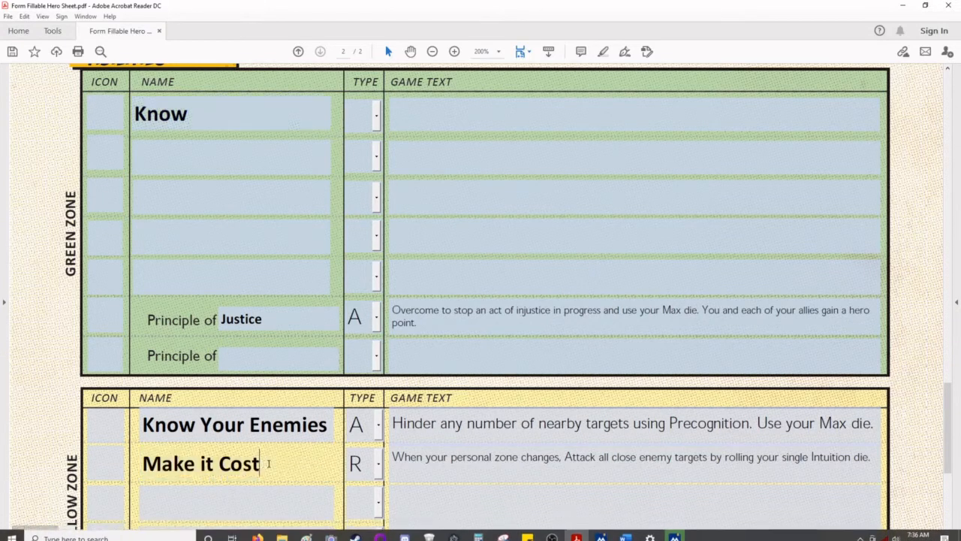
# Step: Rename the second Yellow Zone ability, Make it Cost, as "Know the Cost"
pyautogui.moveTo(261, 464); pyautogui.dragTo(72, 452)
pyautogui.write('Know ')
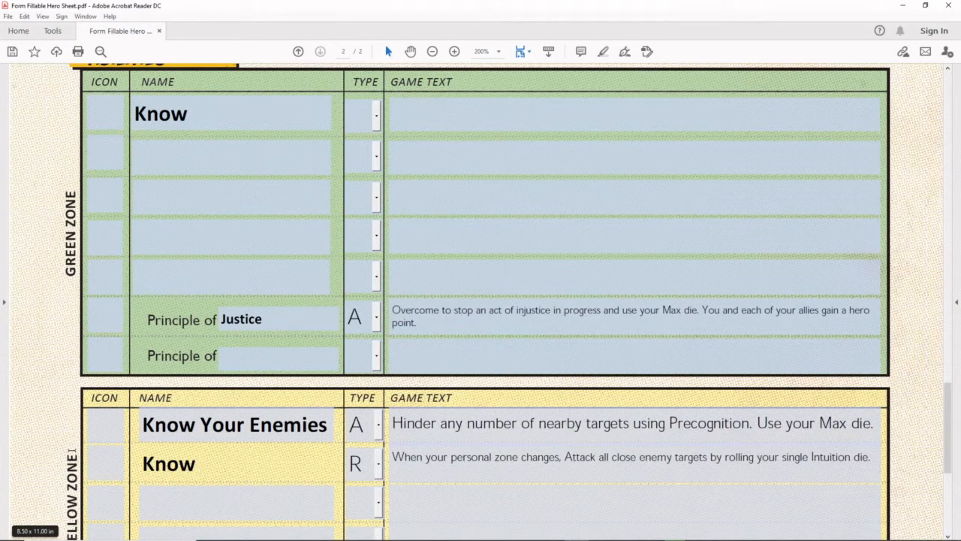
pyautogui.write('the Cost')
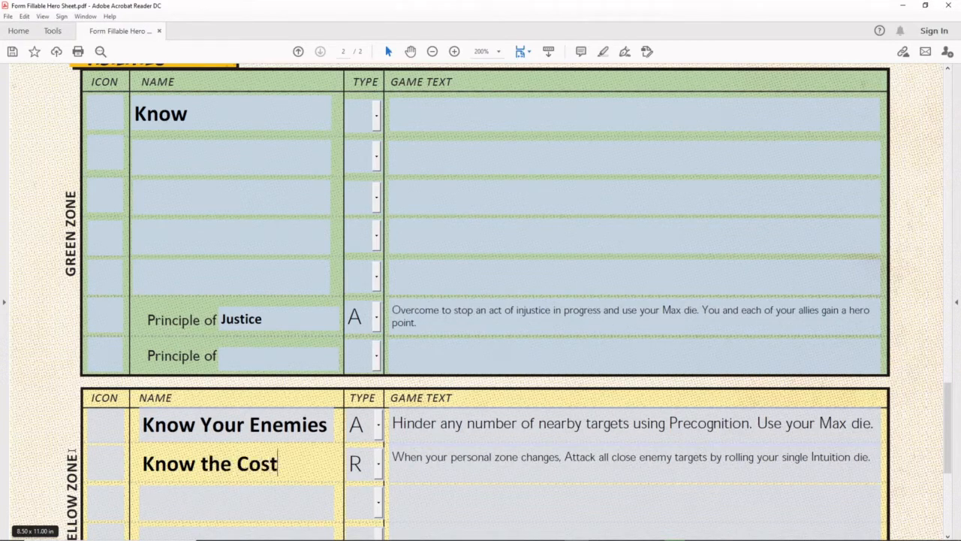
# Step: Change "Your" to lowercase in the first Yellow Zone ability's name so that it reads "Know your Enemies"
pyautogui.hotkey('shift', 'Tab')
pyautogui.hotkey('shift', 'Tab')
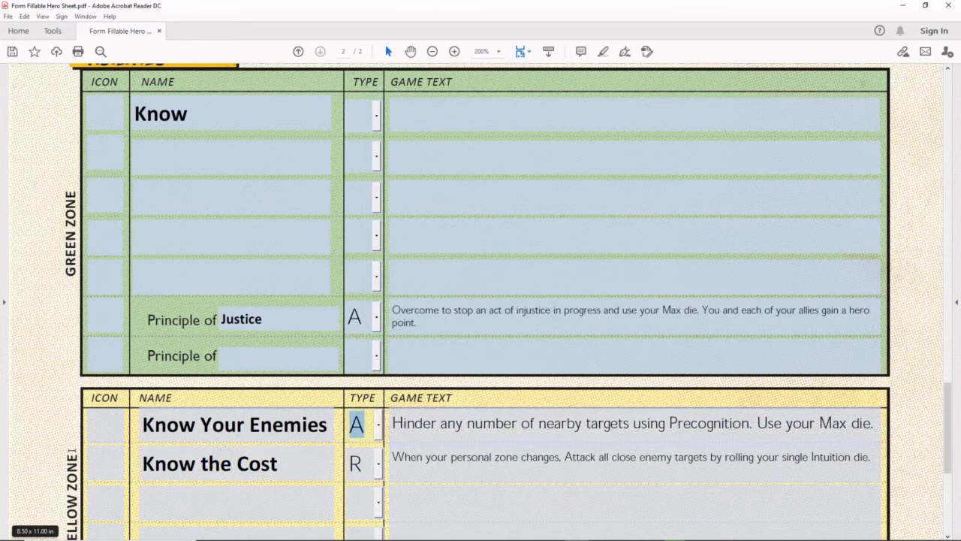
pyautogui.hotkey('shift', 'Tab')
pyautogui.press('End')
pyautogui.press('Left')
pyautogui.press('Left')
pyautogui.press('Left')
pyautogui.press('Left')
pyautogui.press('Left')
pyautogui.press('Left')
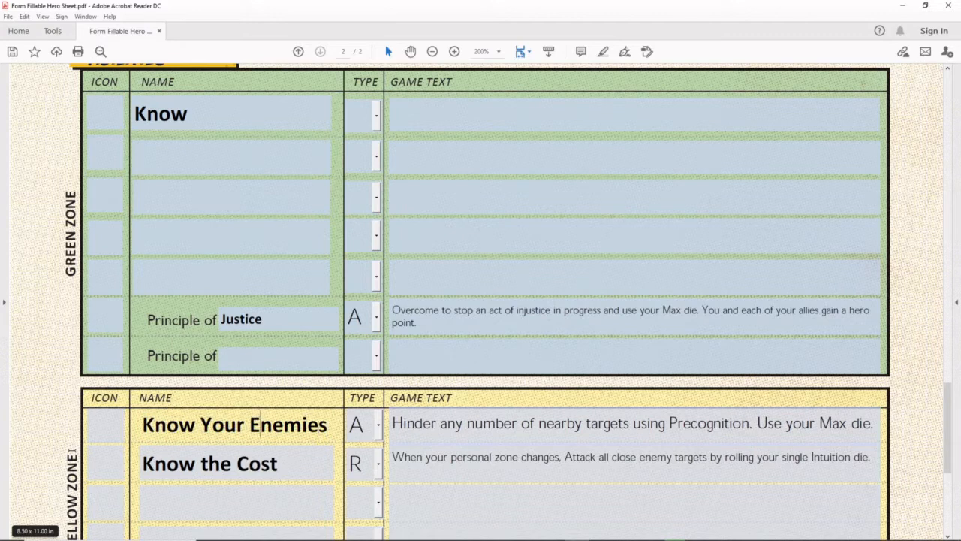
pyautogui.press('Left')
pyautogui.press('Left')
pyautogui.press('Left')
pyautogui.press('Left')
pyautogui.press('Left')
pyautogui.press('BackSpace')
pyautogui.write('y')
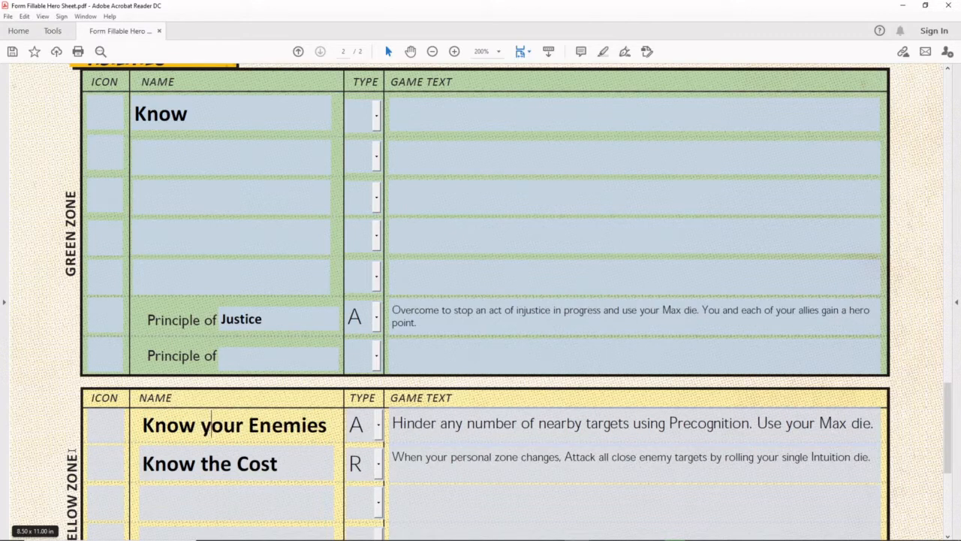
# Step: Complete the first Green Zone ability's name as "Know the Situation" and set its type to R
pyautogui.click(227, 111)
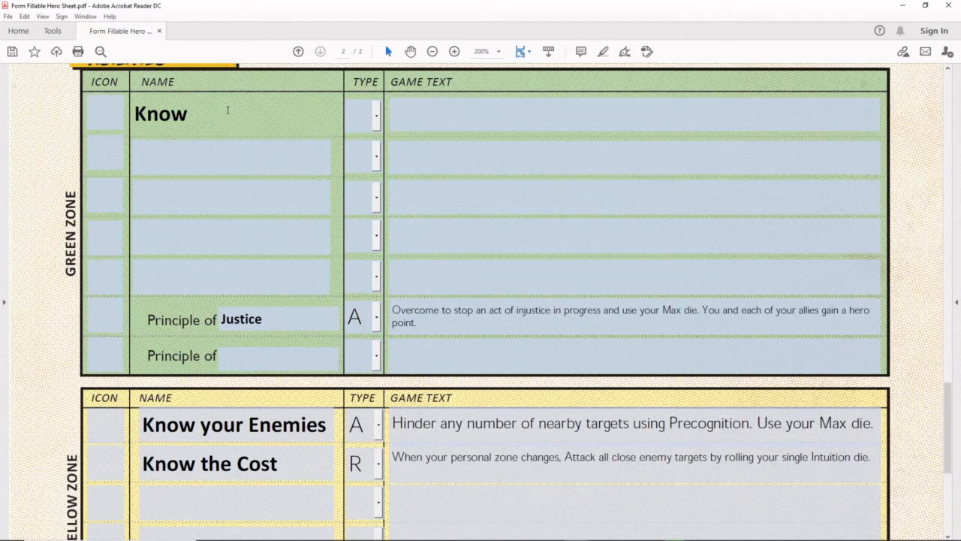
pyautogui.write('the Situation')
pyautogui.press('Tab')
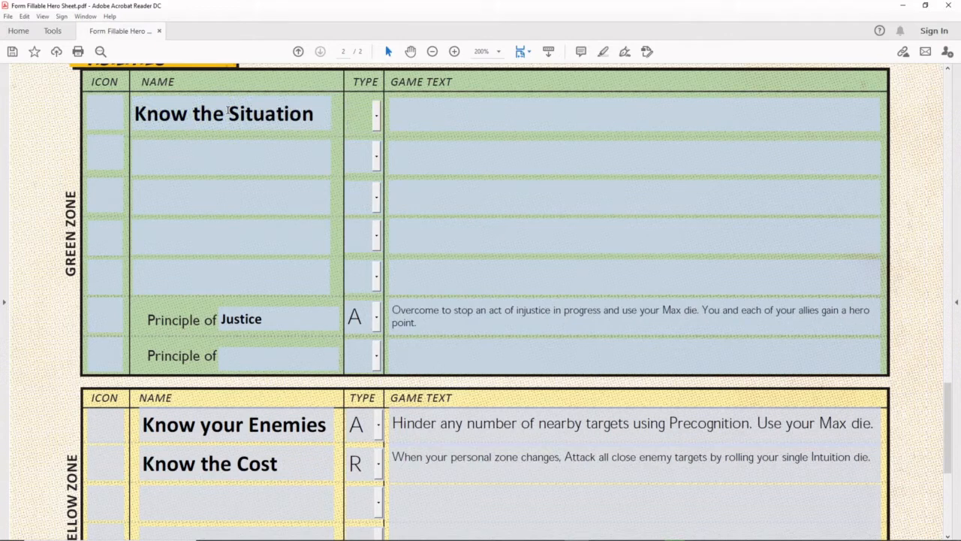
pyautogui.press('a')
pyautogui.press('r')
# Step: Enter the Know the Situation game text: "When you change personal zones, you may Boost by rolling your single Awareness die."
pyautogui.press('Tab')
pyautogui.write('When your')
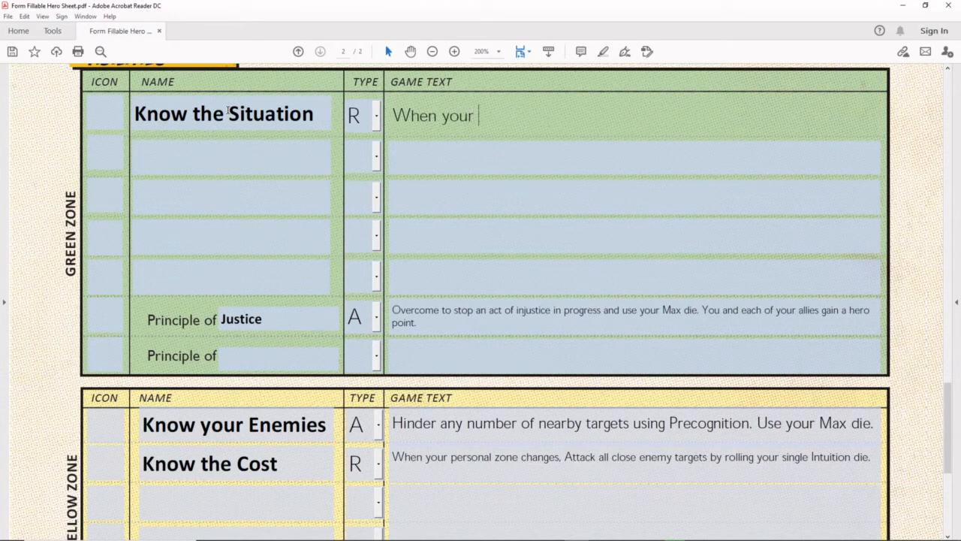
pyautogui.press('BackSpace')
pyautogui.press('BackSpace')
pyautogui.write('change pers')
pyautogui.write('onal zones, ')
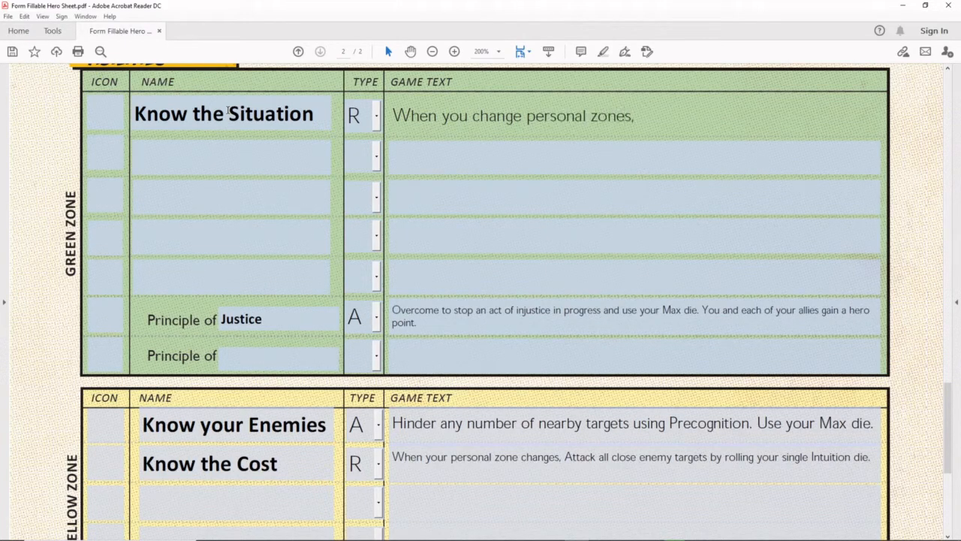
pyautogui.write('you may Boo')
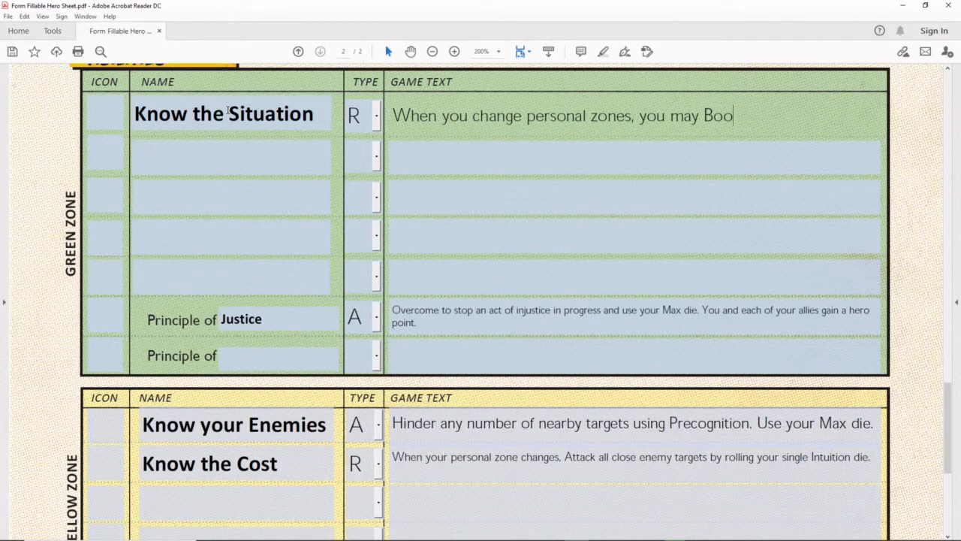
pyautogui.write('st by rolling your single ')
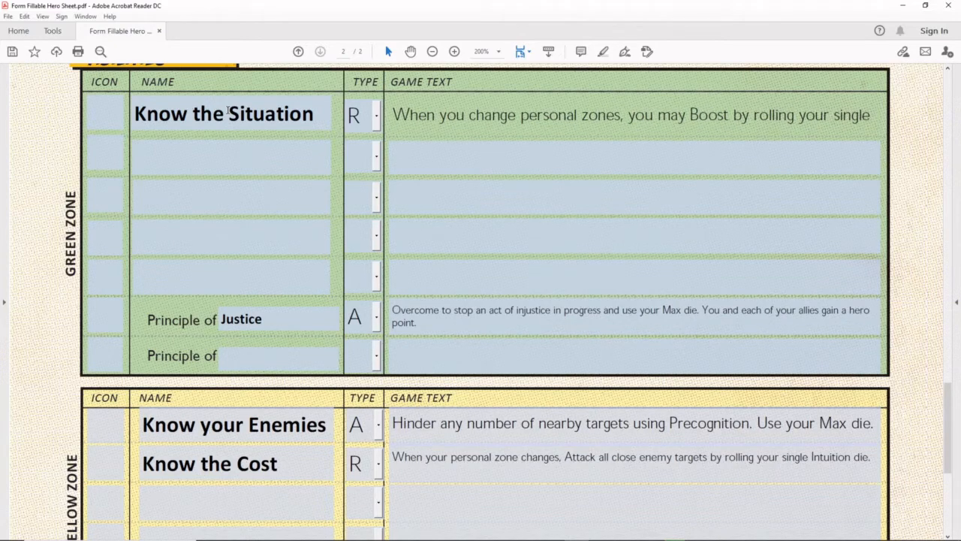
pyautogui.write('Awareness die.')
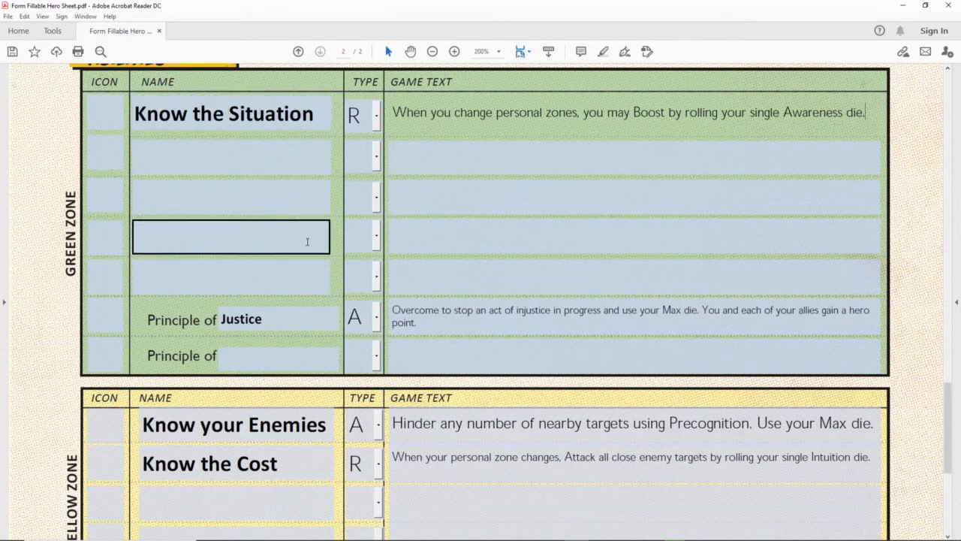
# Step: Add Gadgets as the fourth power with die type d6
pyautogui.click(243, 159)
pyautogui.scroll(-1, 392, 415)
pyautogui.scroll(5, 393, 415)
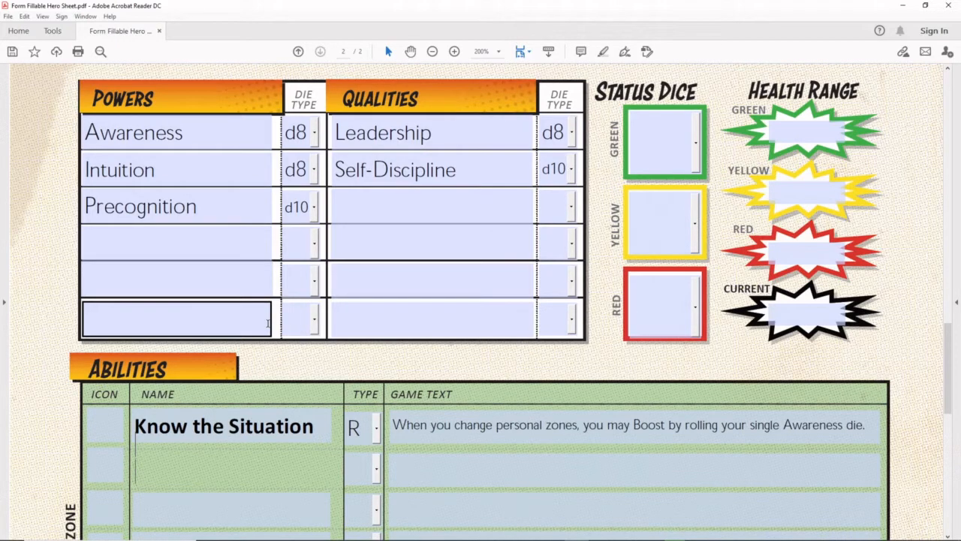
pyautogui.click(259, 235)
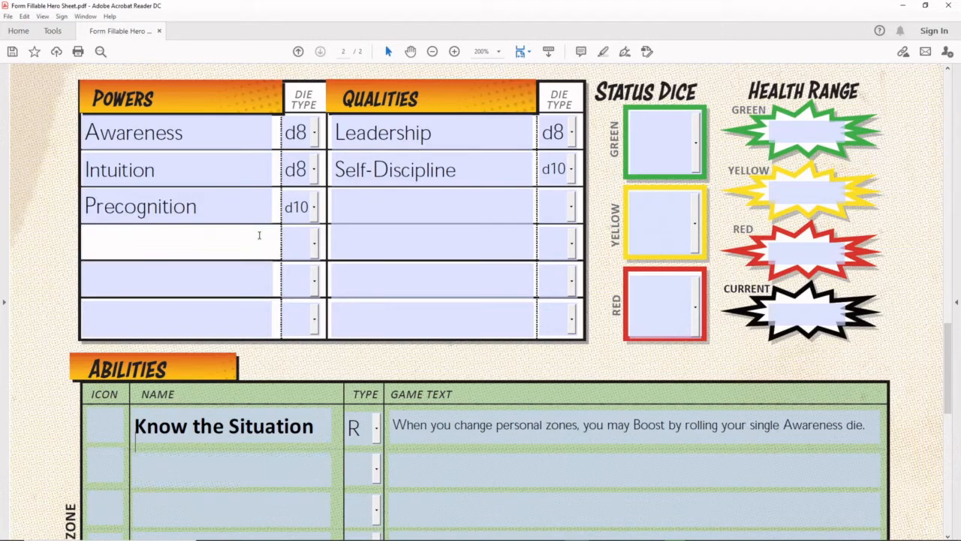
pyautogui.write('Gadgets')
pyautogui.press('Tab')
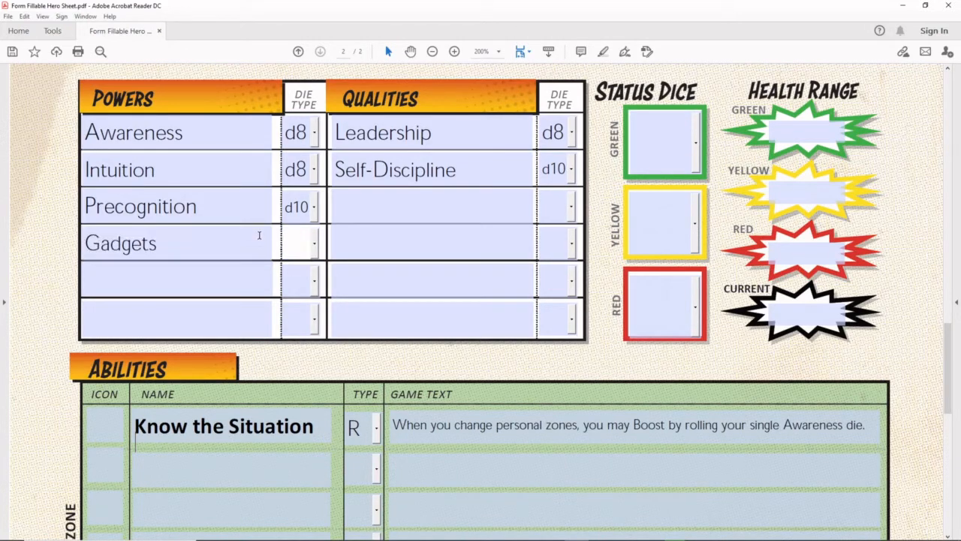
pyautogui.write('d8')
pyautogui.press('Up')
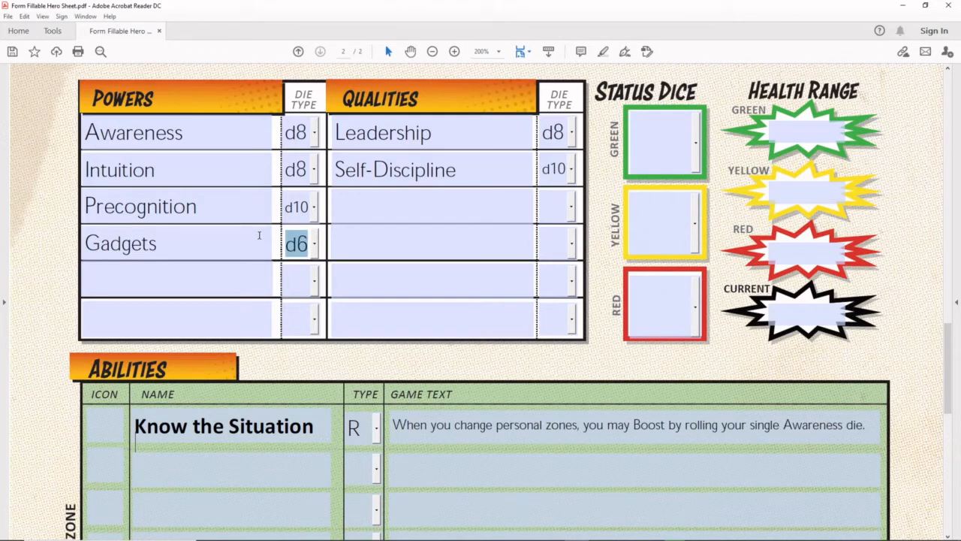
pyautogui.press('Tab')
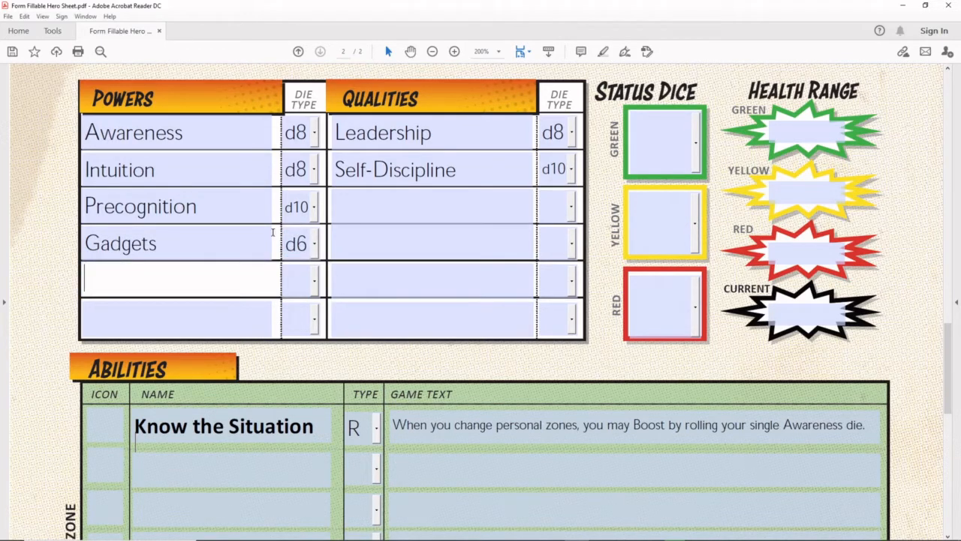
# Step: Add Ranged Combat as the third quality with die type d12
pyautogui.click(389, 215)
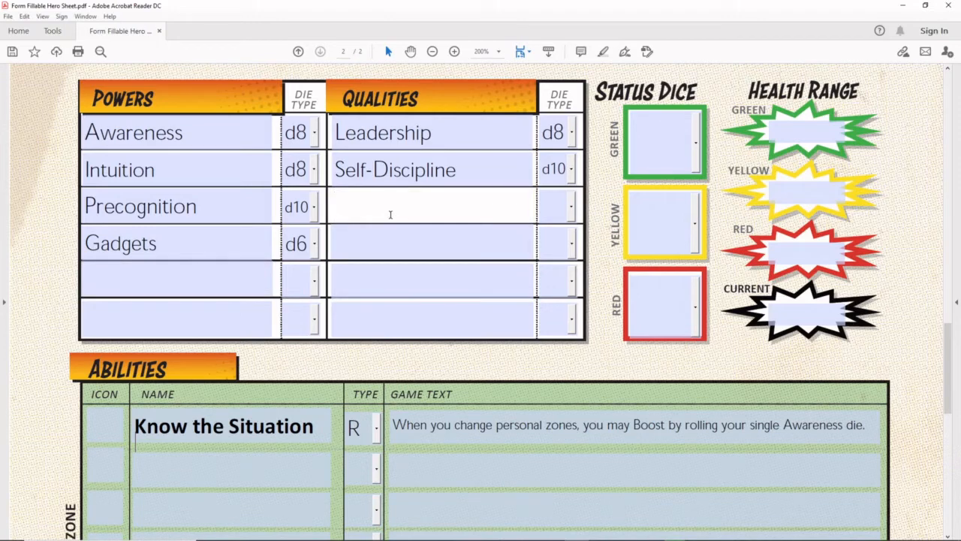
pyautogui.write('Ranged Combat')
pyautogui.press('Tab')
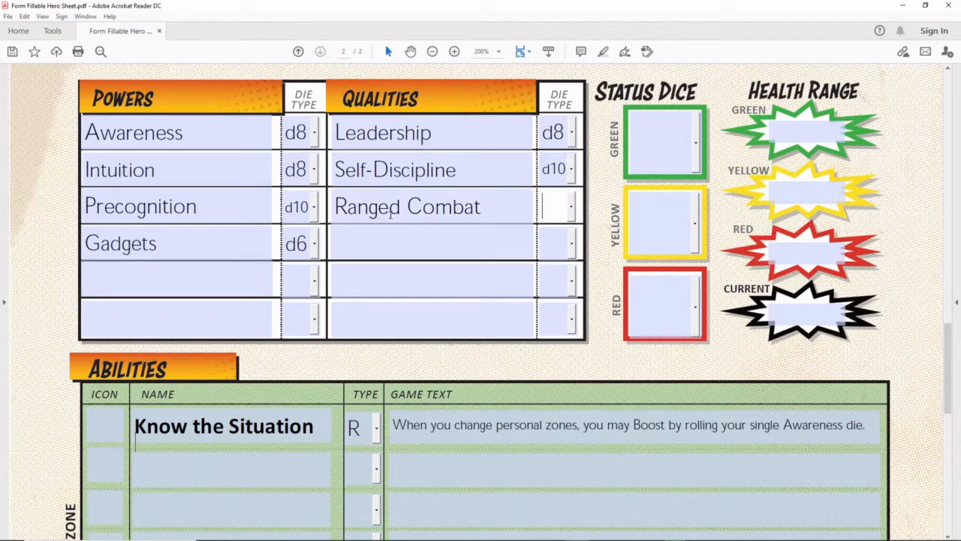
pyautogui.press('Down')
pyautogui.press('Down')
pyautogui.press('Down')
pyautogui.press('Down')
pyautogui.click(363, 232)
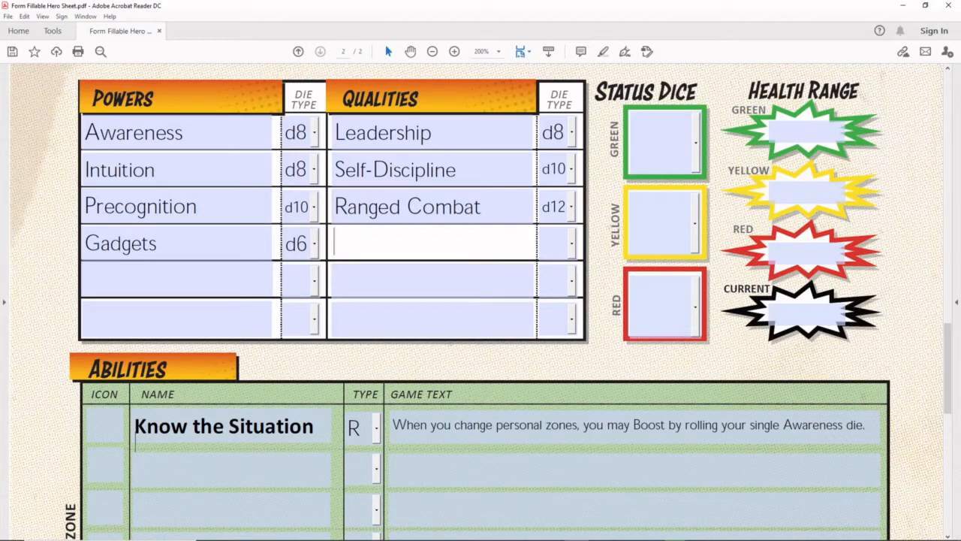
# Step: Begin the second Green Zone ability's name with "Know"
pyautogui.scroll(-4, 457, 453)
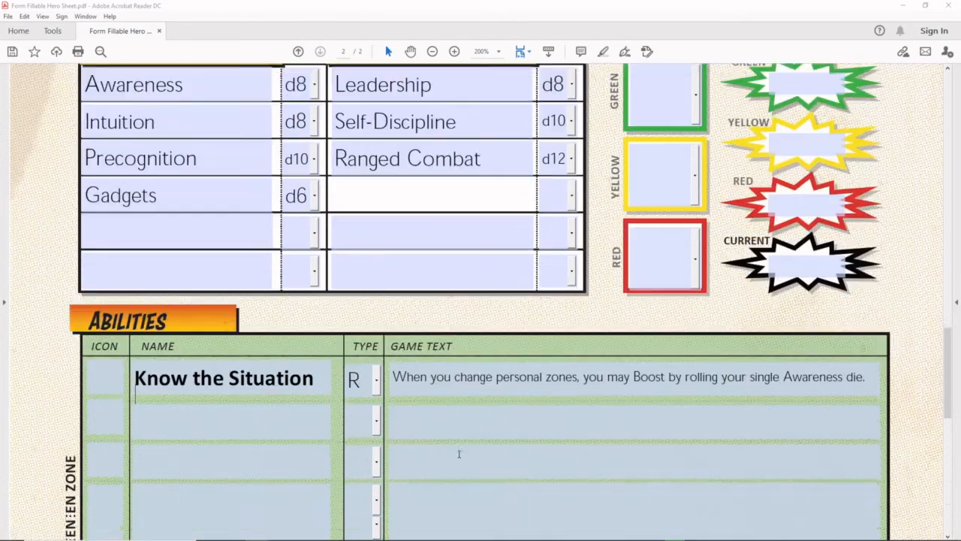
pyautogui.scroll(-2, 456, 454)
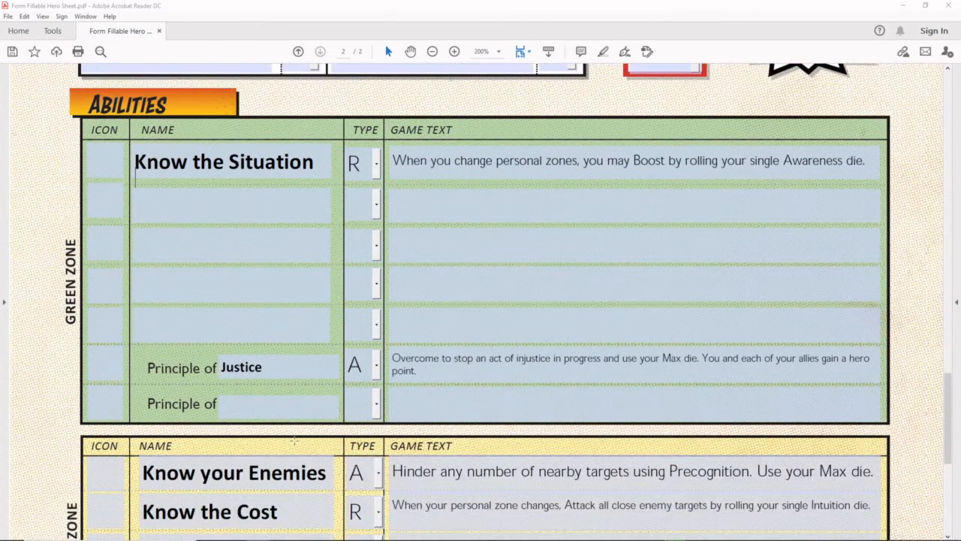
pyautogui.click(172, 196)
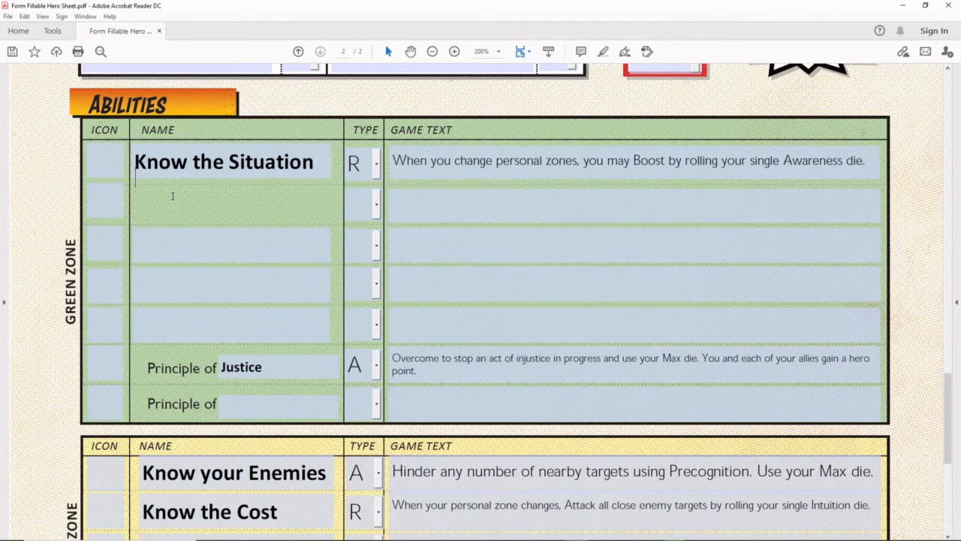
pyautogui.write('Know')
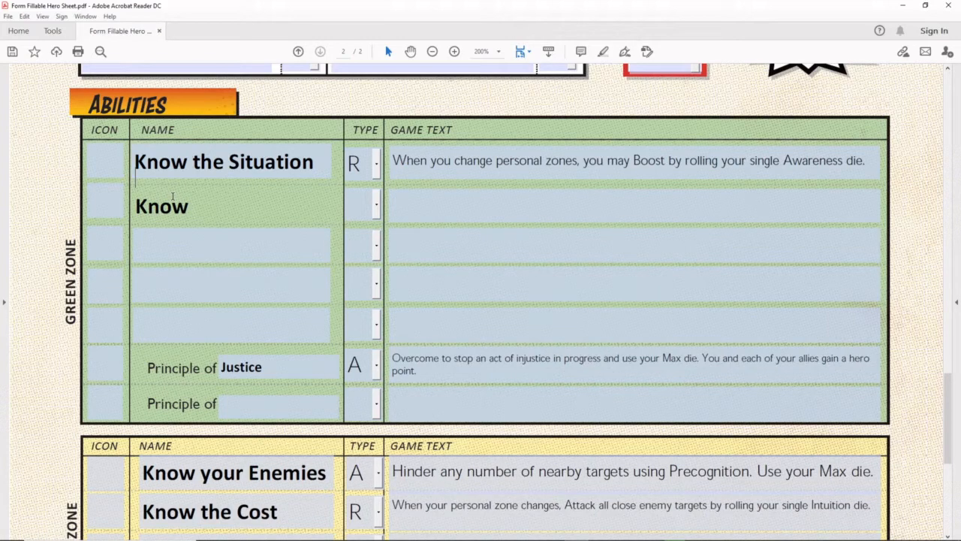